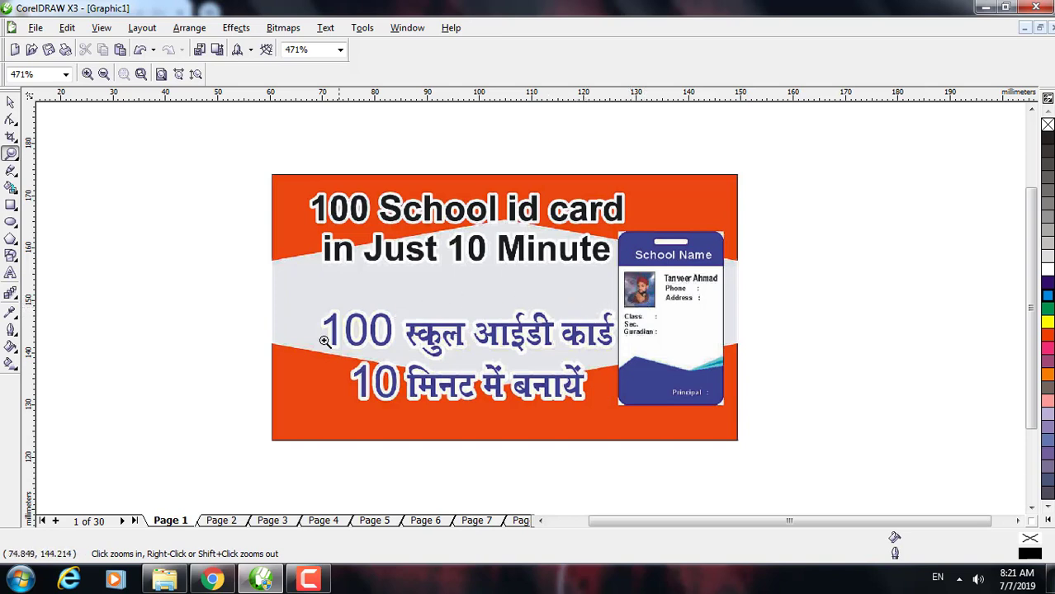
- Look through the card designs on pages 1 to 9 of the document and return to page 1
click(222, 522)
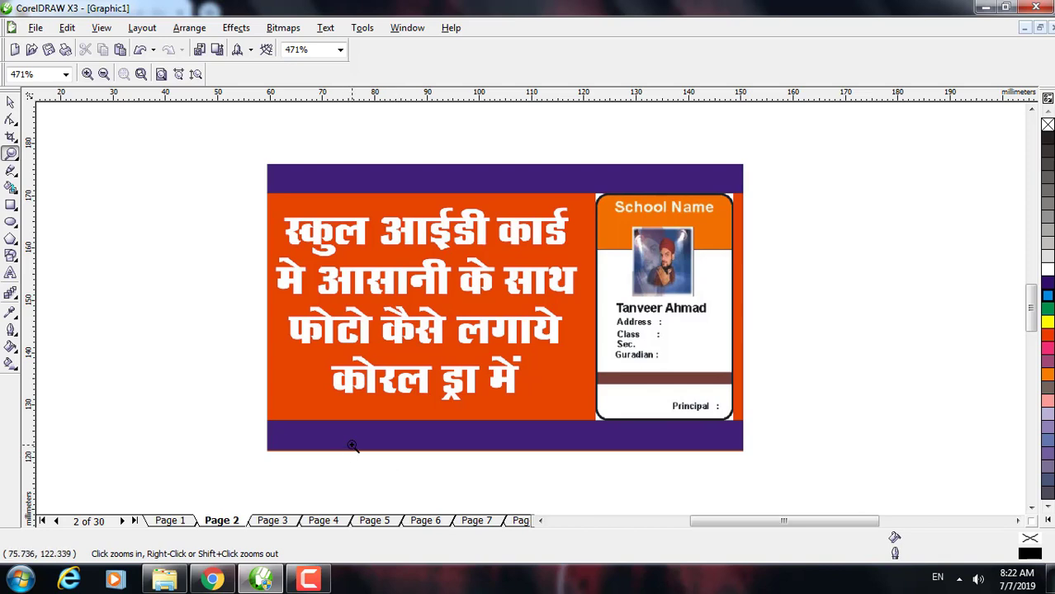
click(170, 521)
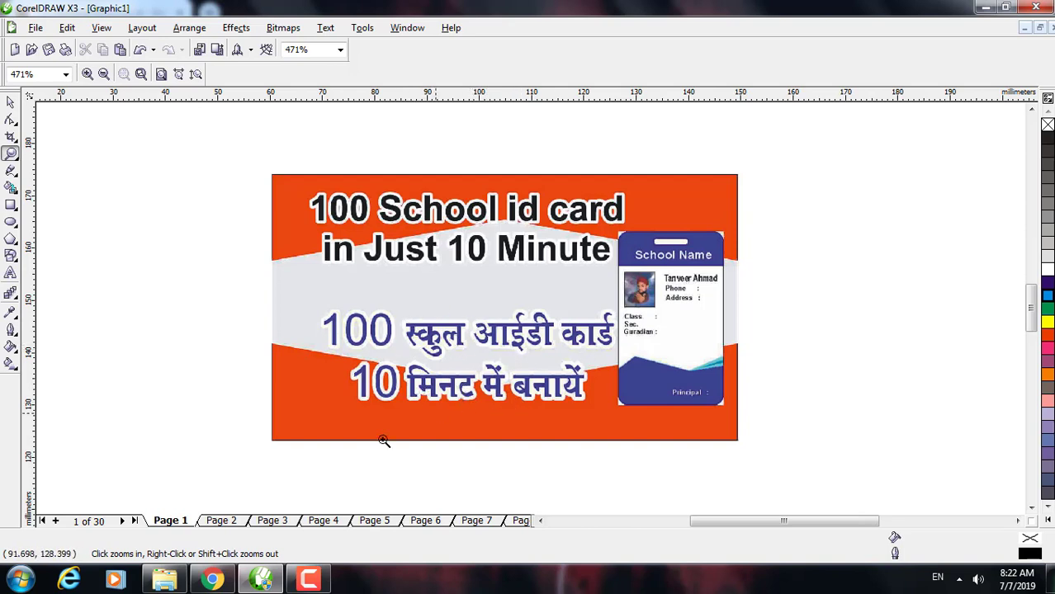
click(220, 521)
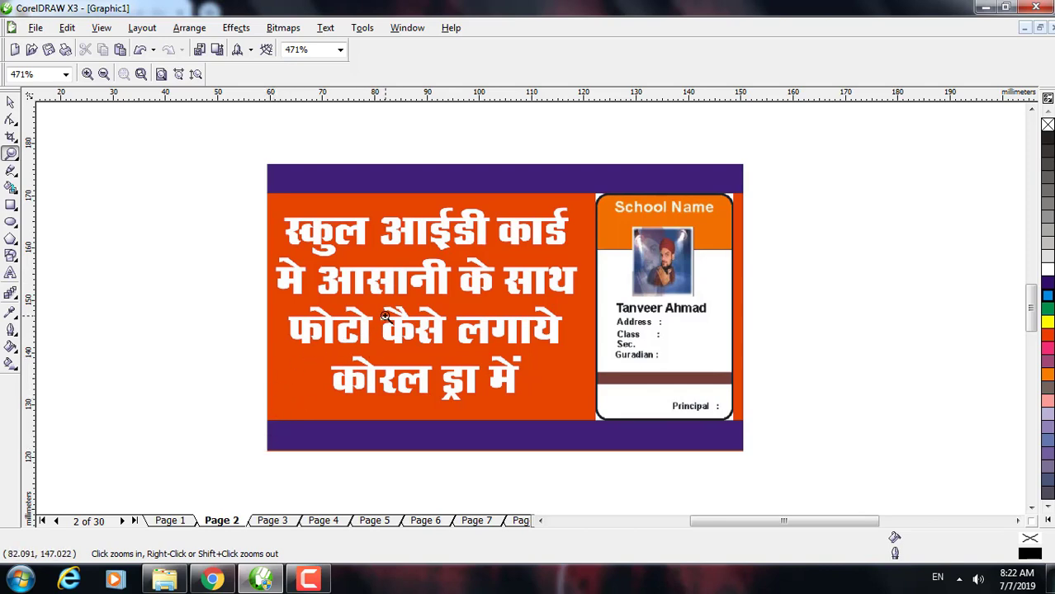
right_click(360, 374)
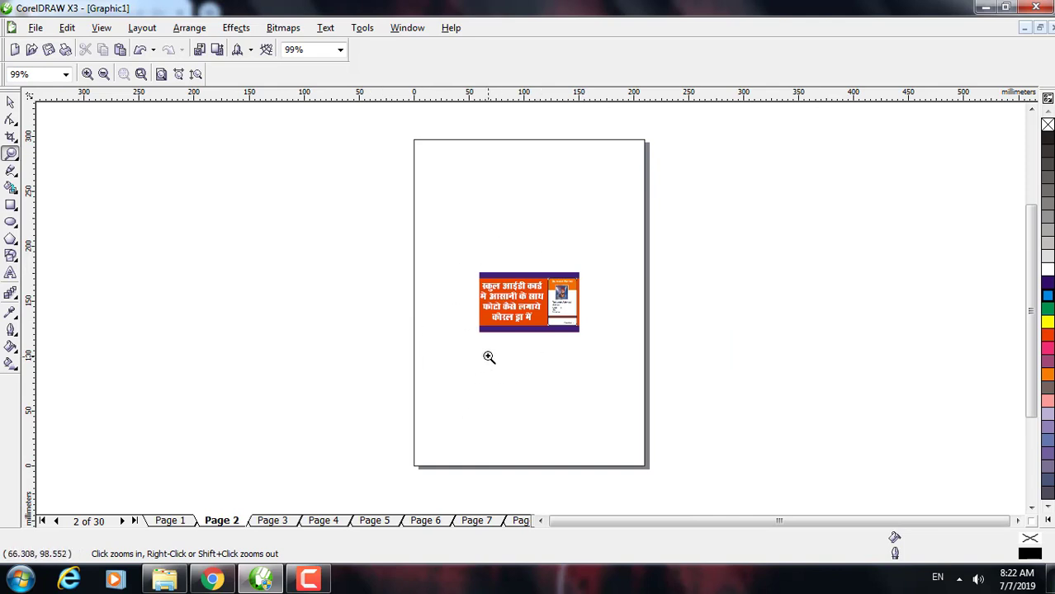
click(123, 521)
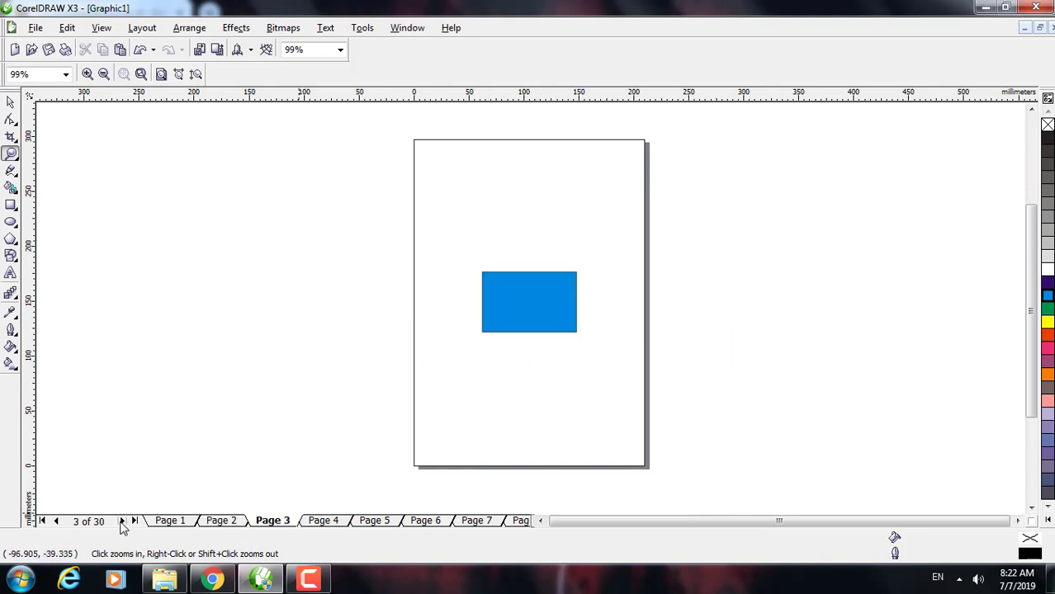
click(123, 522)
click(122, 522)
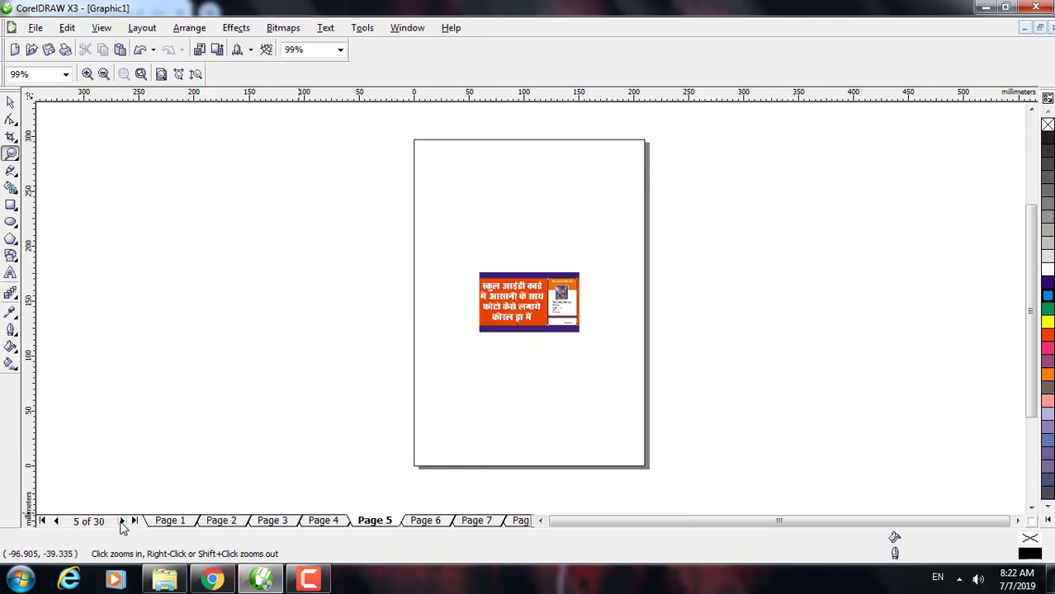
click(122, 522)
click(122, 522)
click(122, 522)
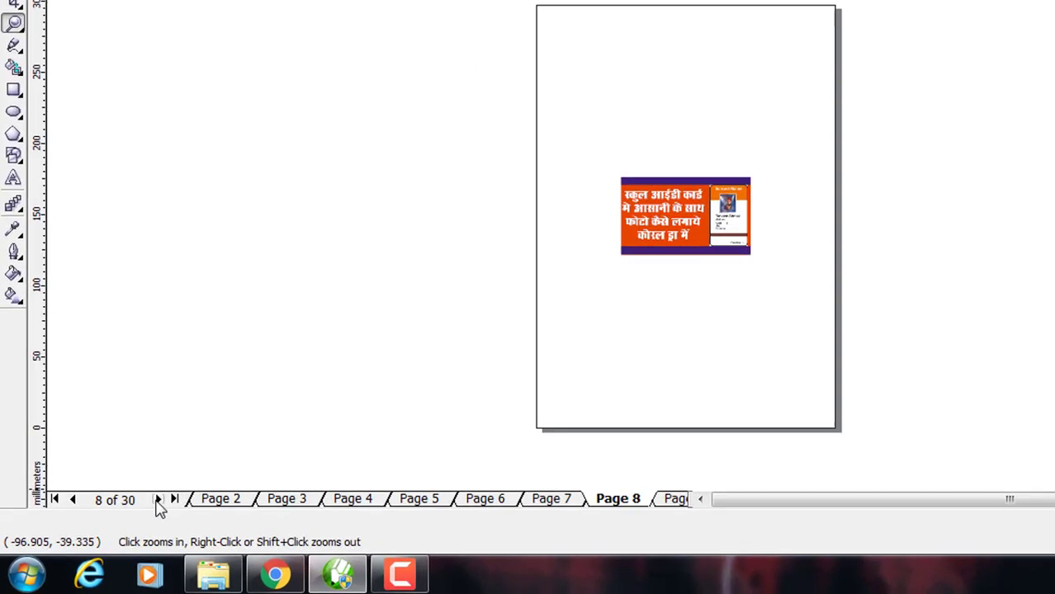
click(122, 521)
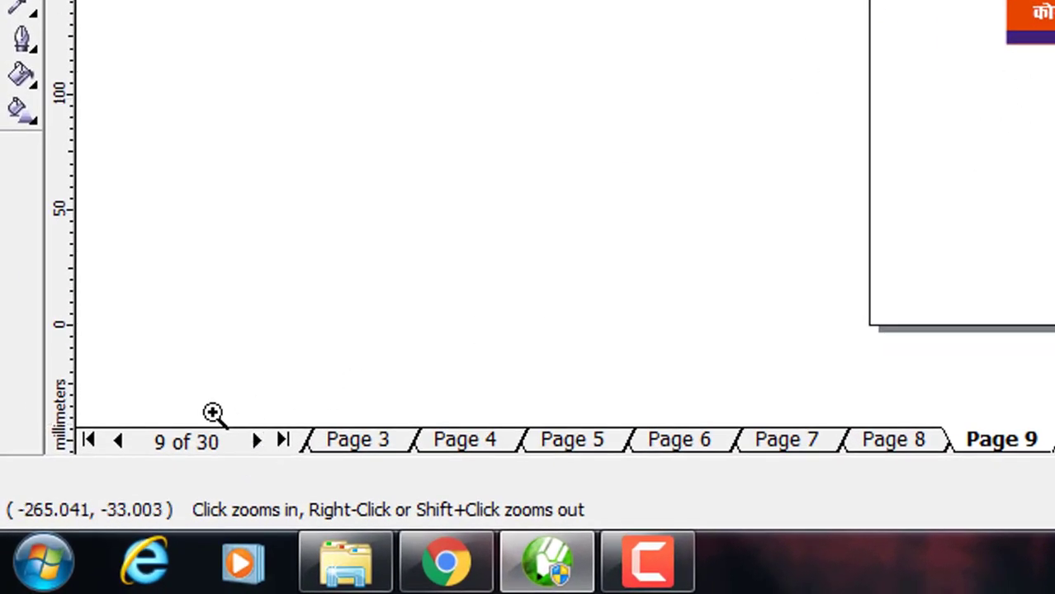
click(91, 441)
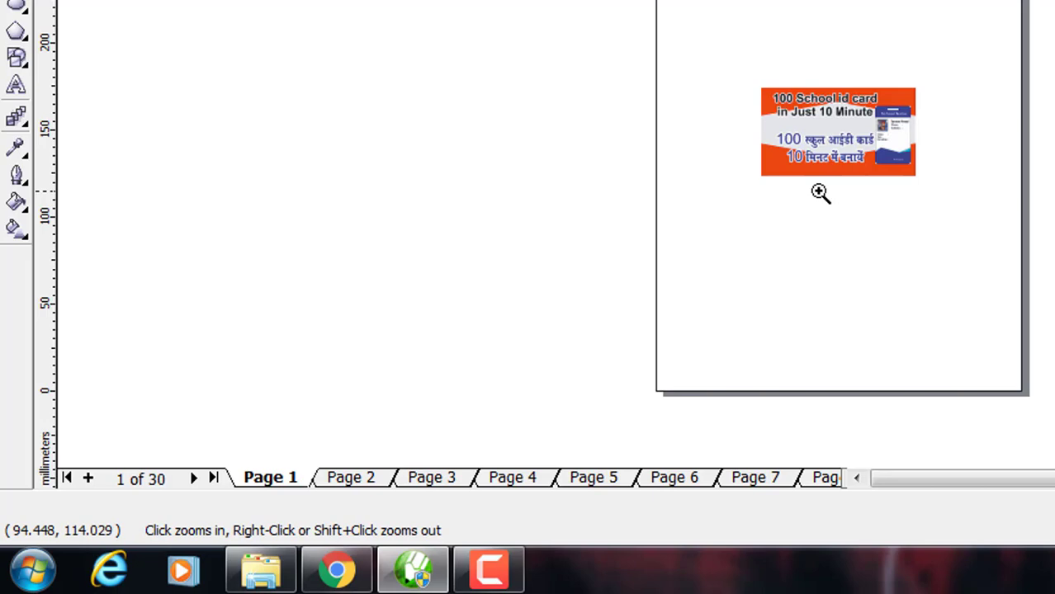
- Set the drawing units to inches
key(space)
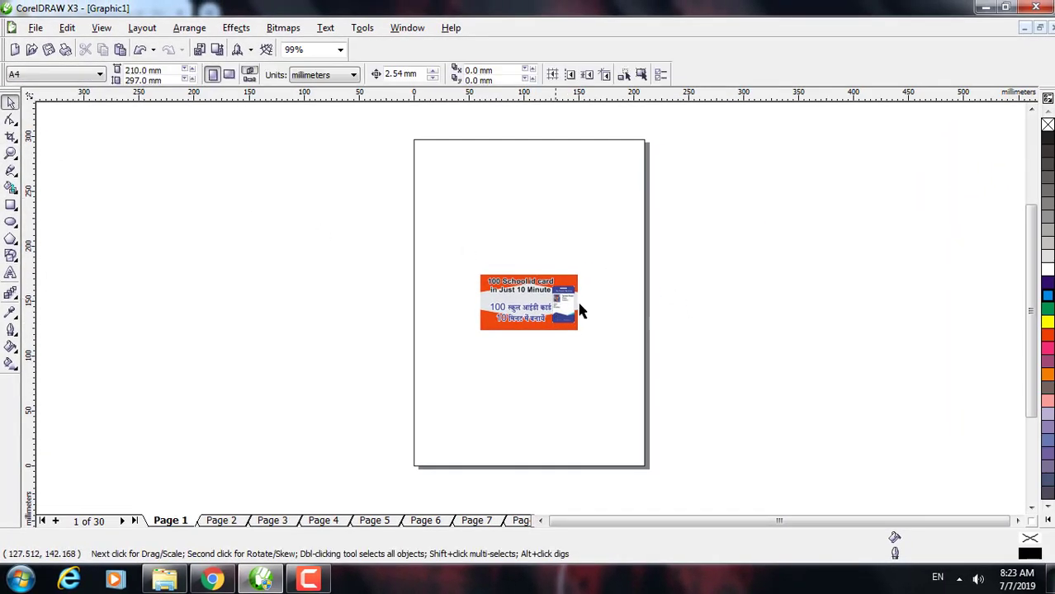
click(521, 310)
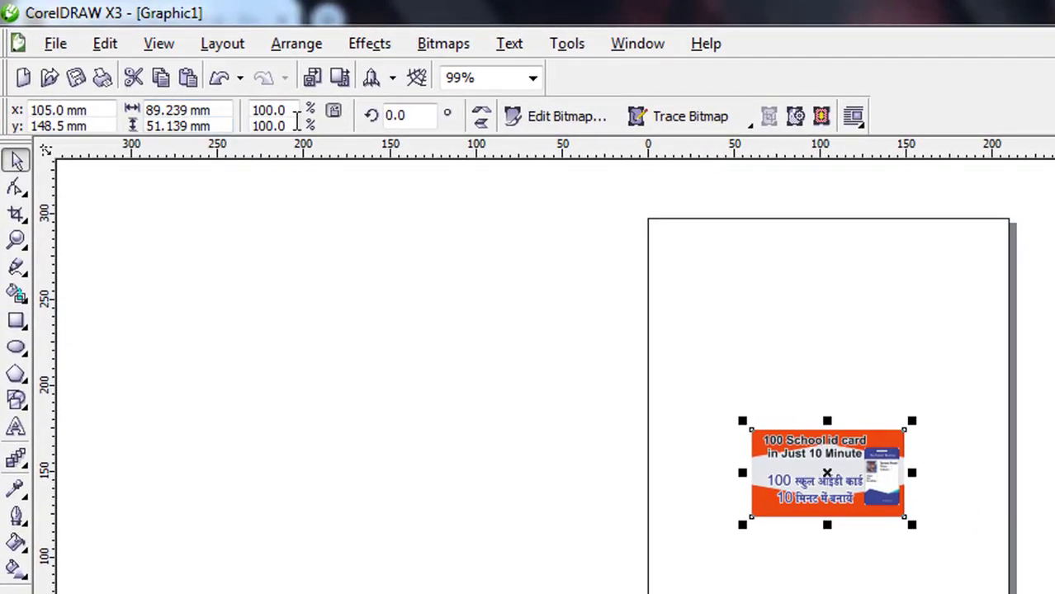
click(445, 252)
click(557, 121)
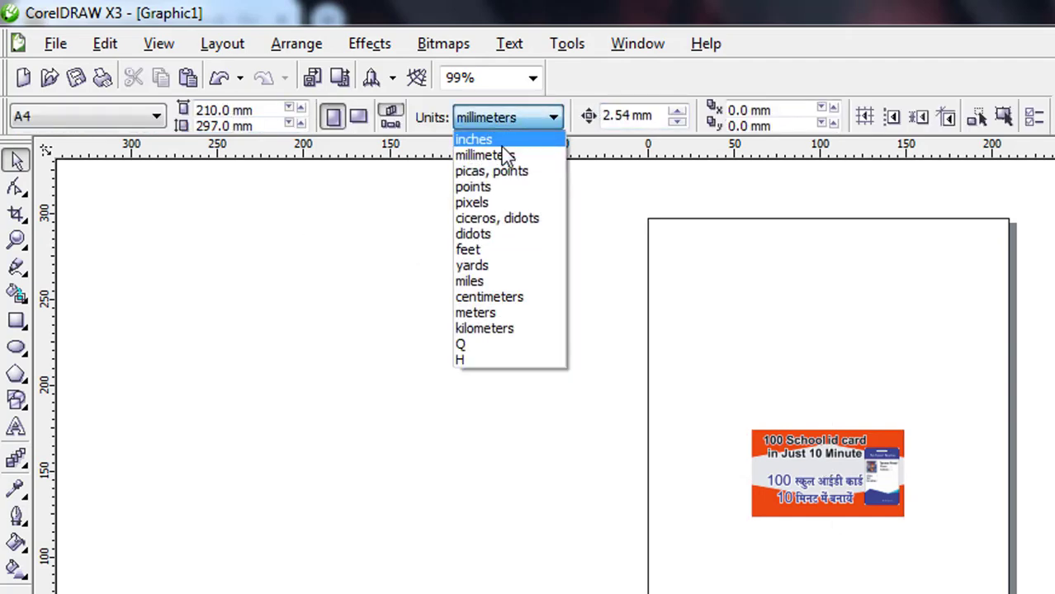
click(500, 138)
- Check the card image's size on page 1 and set the page width to 3.513 inches
click(784, 454)
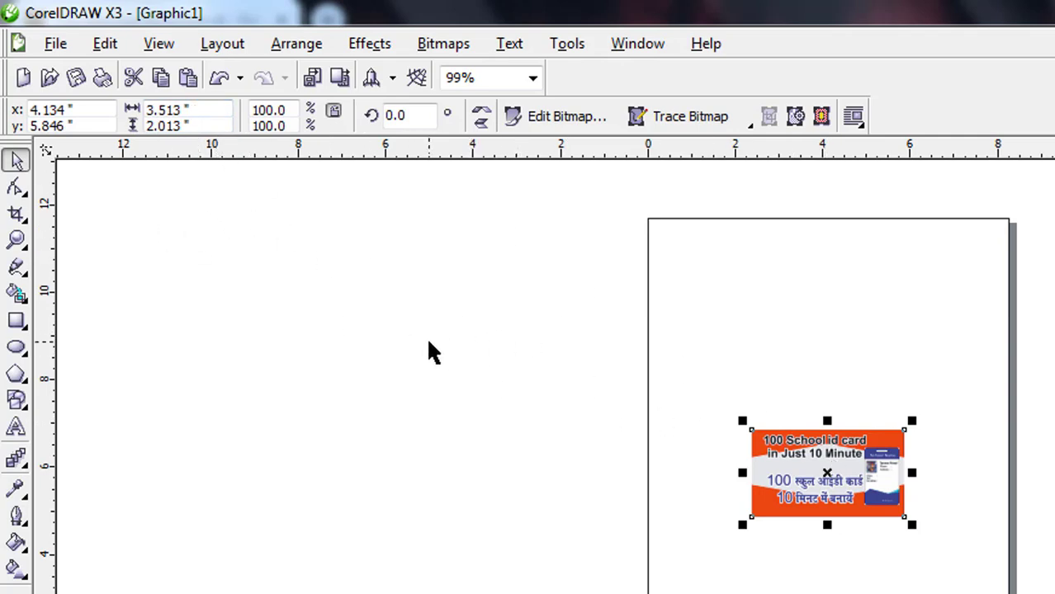
key(Escape)
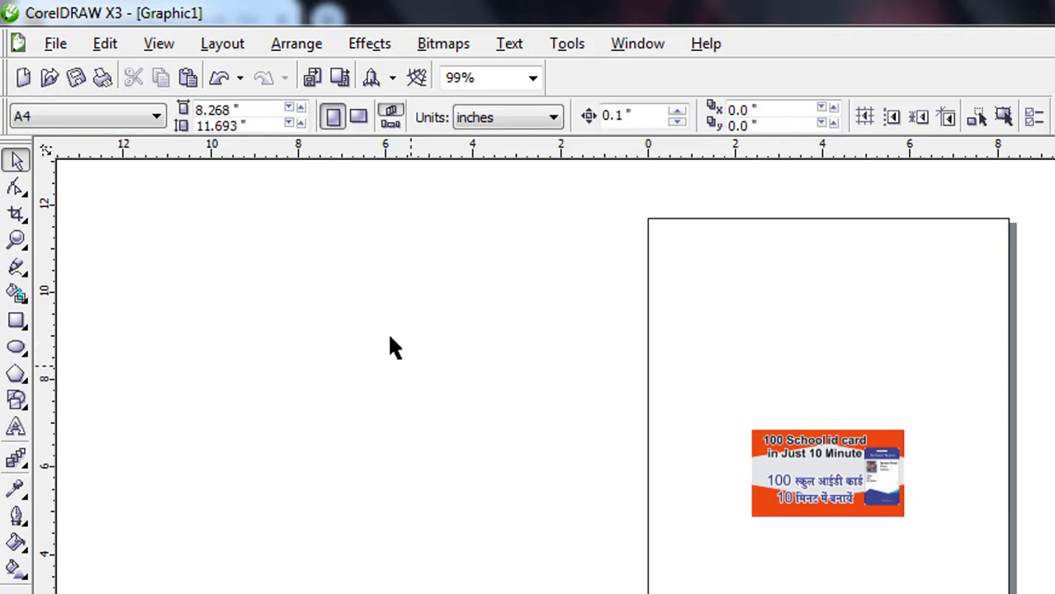
drag(263, 109, 149, 111)
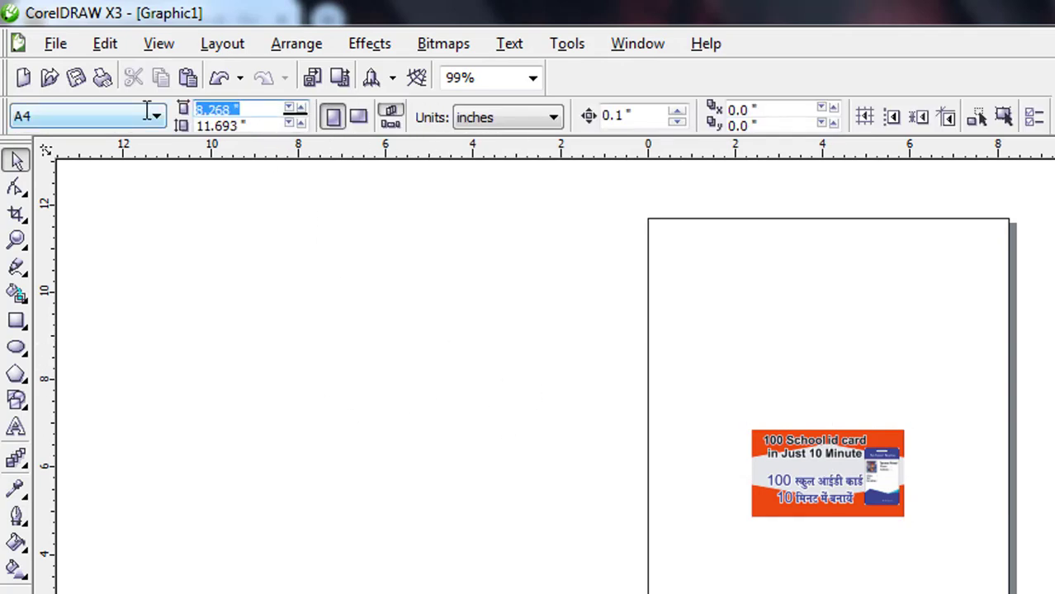
text(3.)
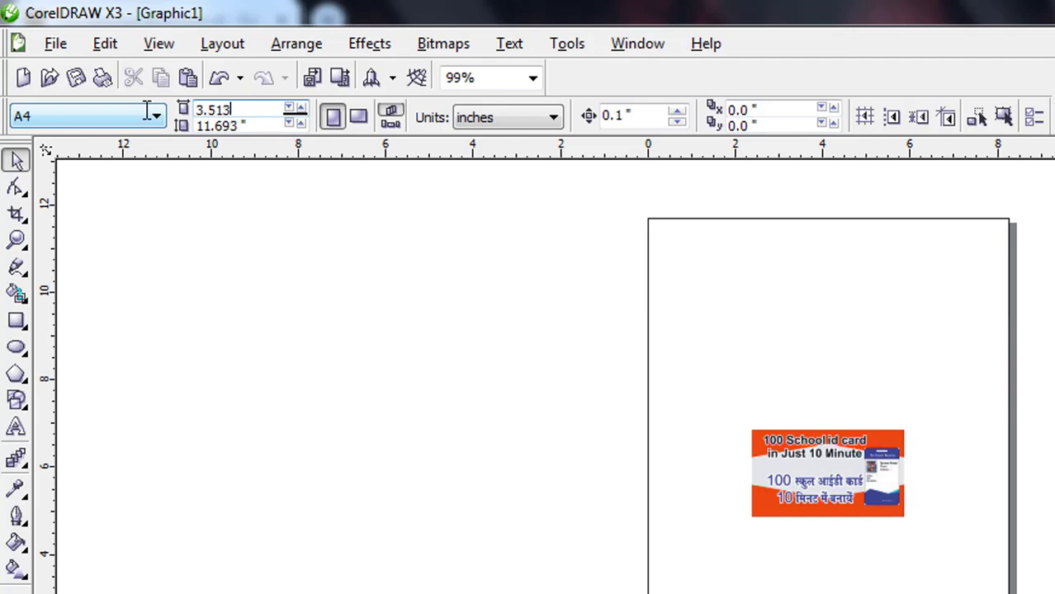
text(513)
key(Return)
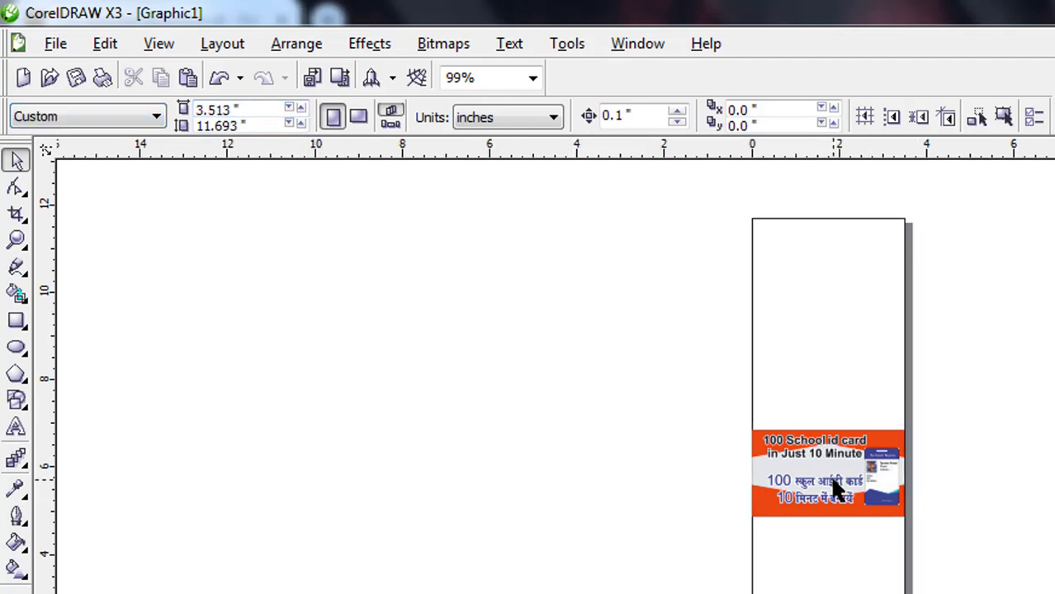
- Check the card image's height and set the page height to 2.013 inches
click(824, 458)
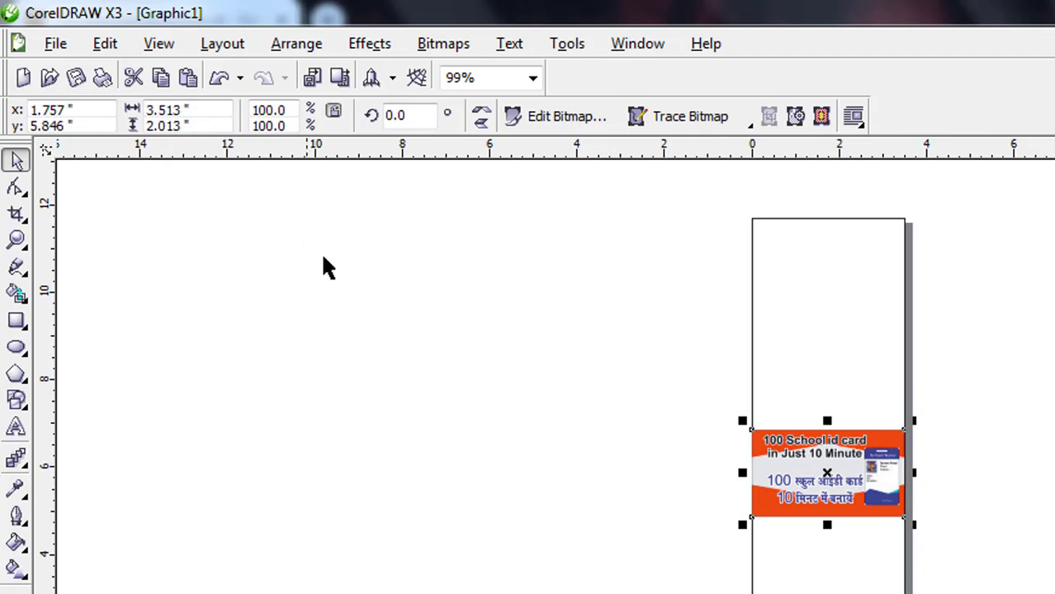
click(367, 305)
drag(264, 125, 187, 137)
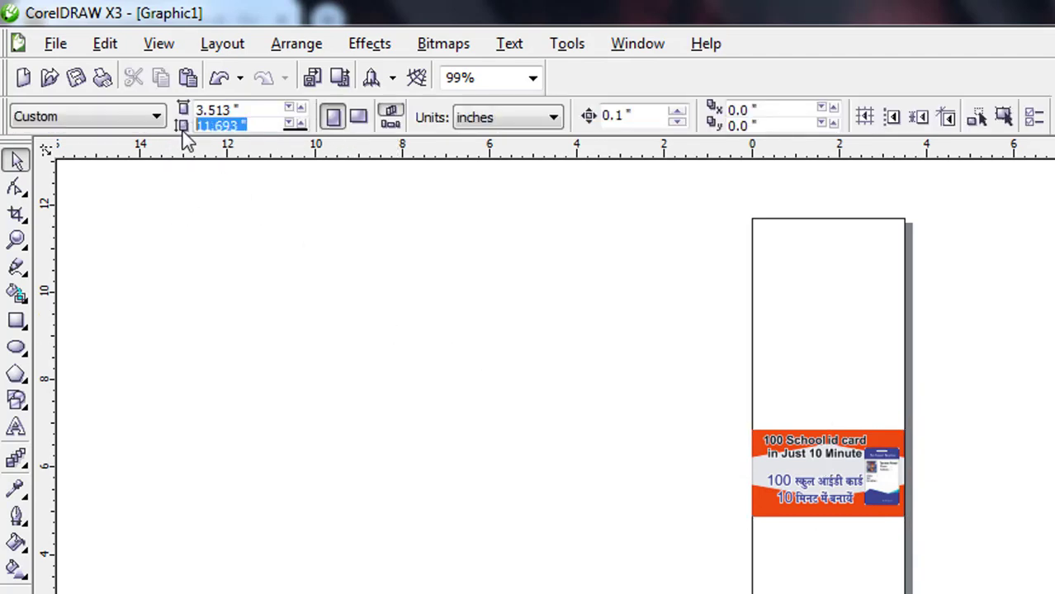
text(2.01)
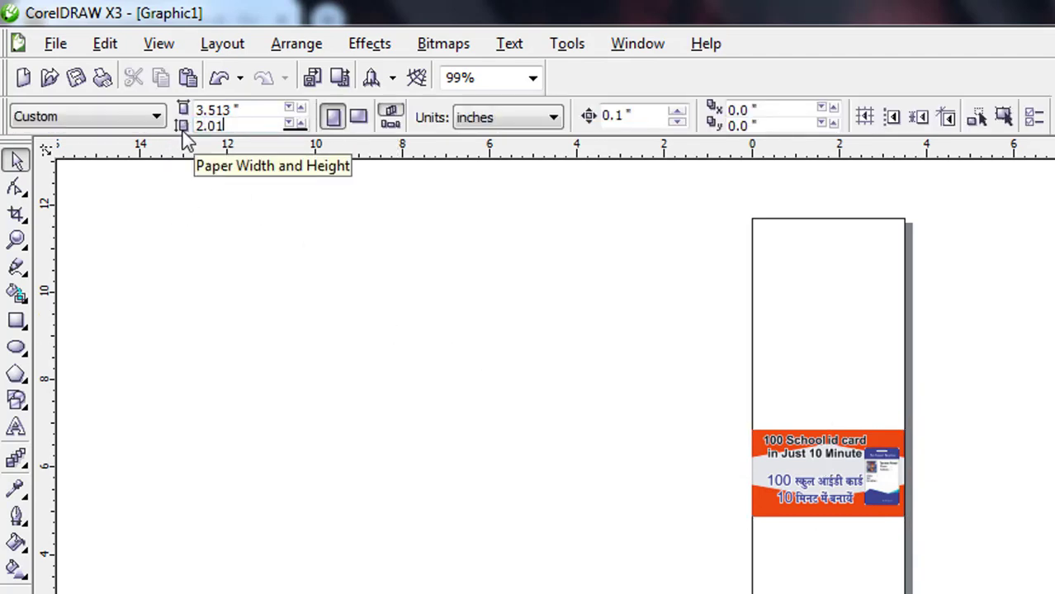
text(3)
key(Return)
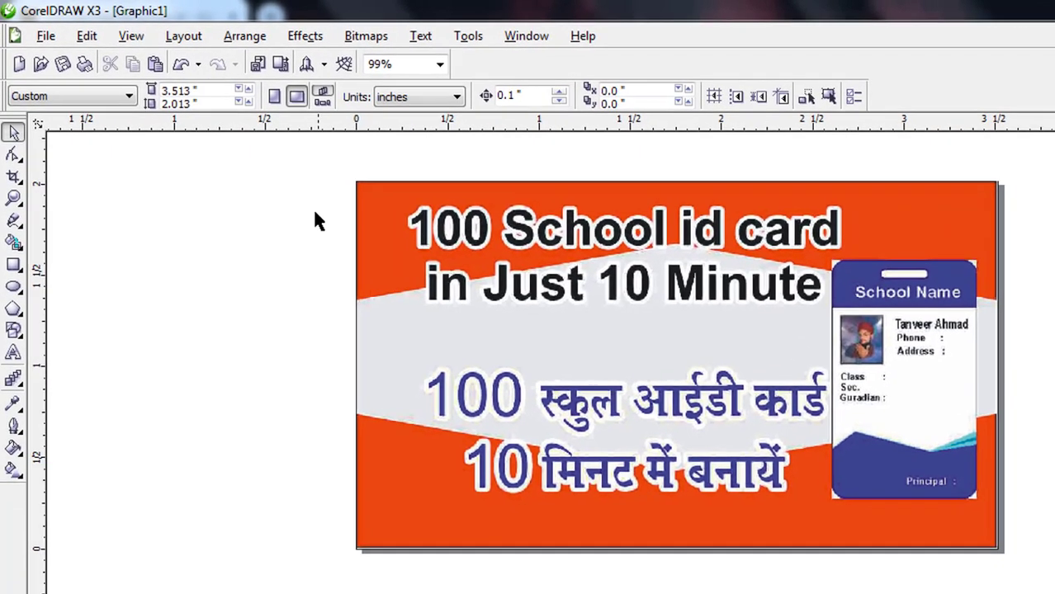
click(443, 253)
click(312, 267)
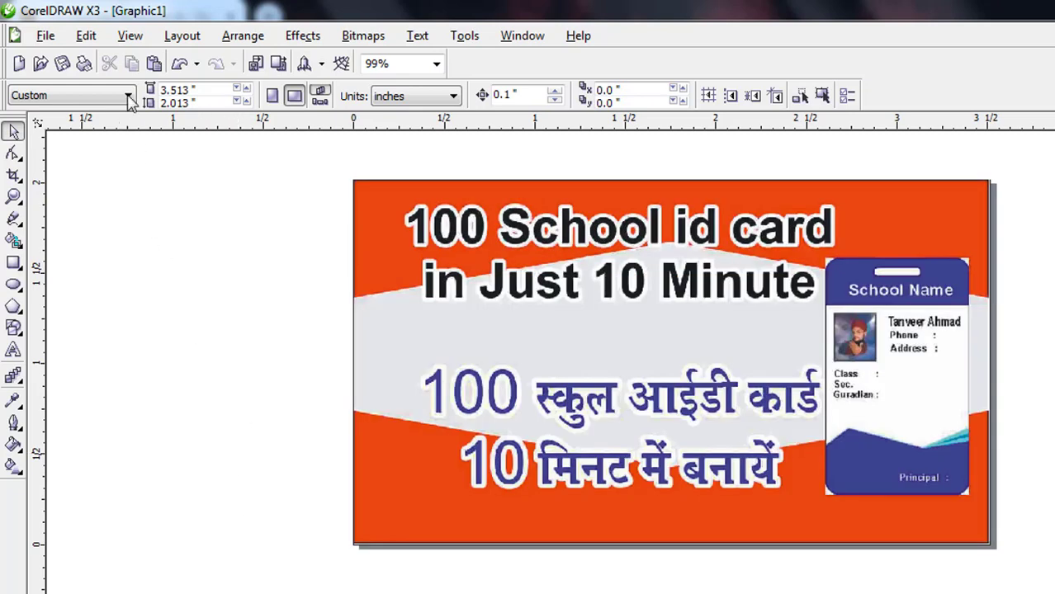
- Open the print preview of the current document for the EPSON L220 Series printer and select the card image
click(85, 65)
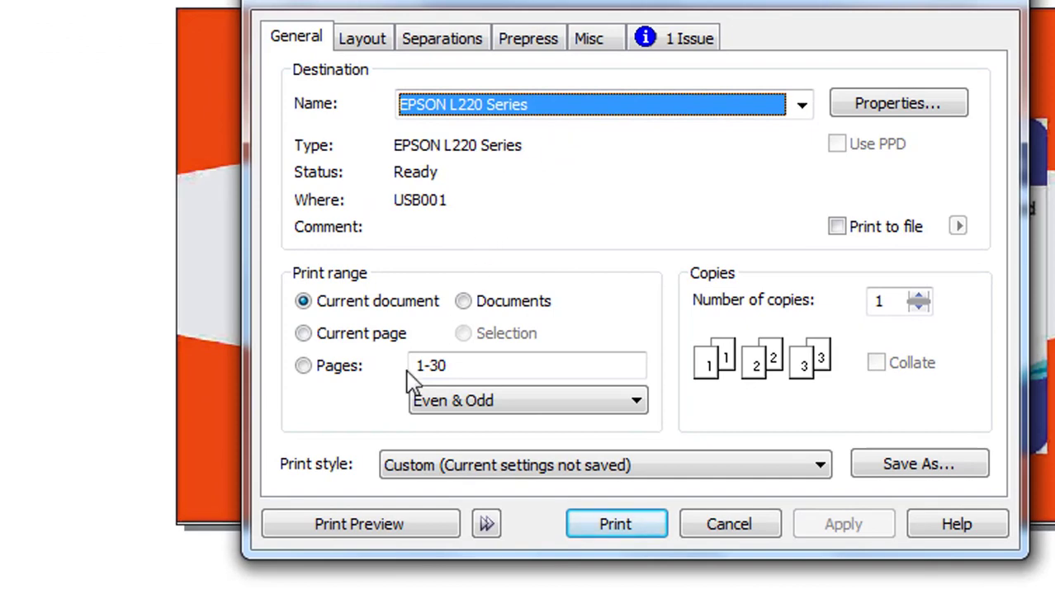
click(373, 532)
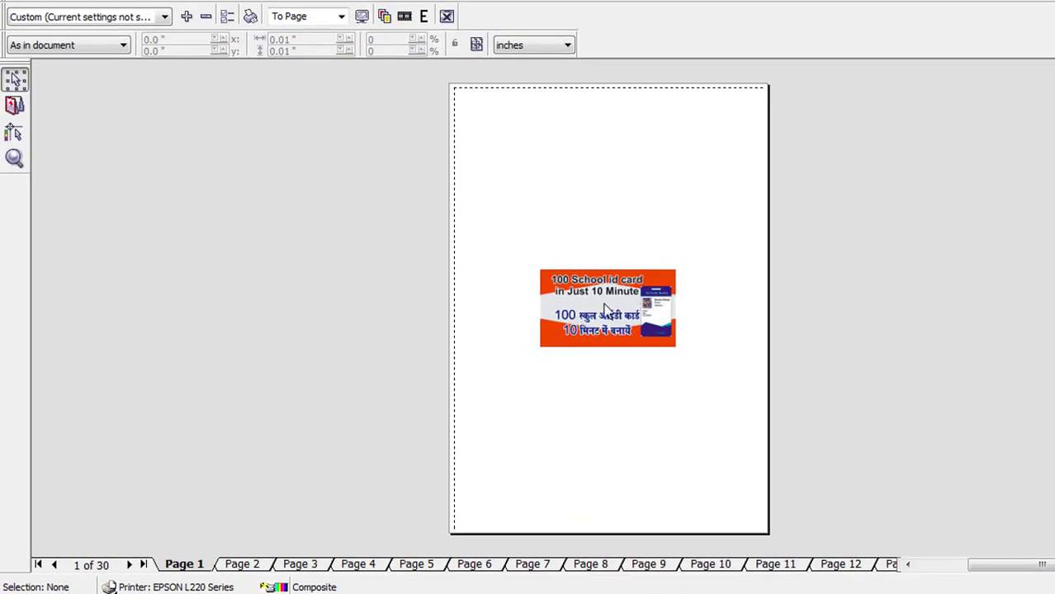
click(592, 298)
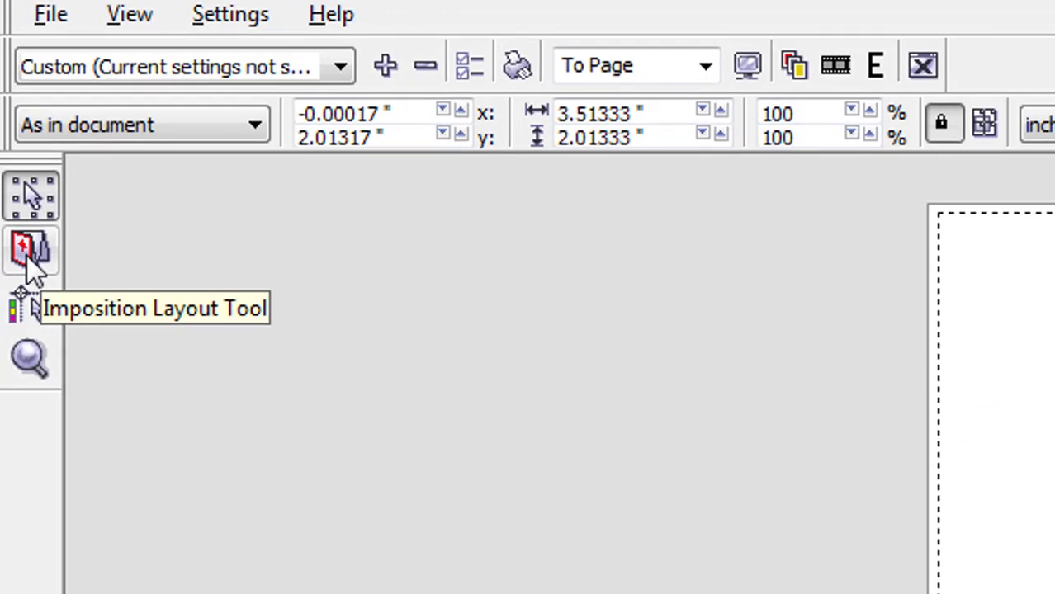
- Set the imposition layout to 2 columns across and 5 rows down on the sheet
click(27, 255)
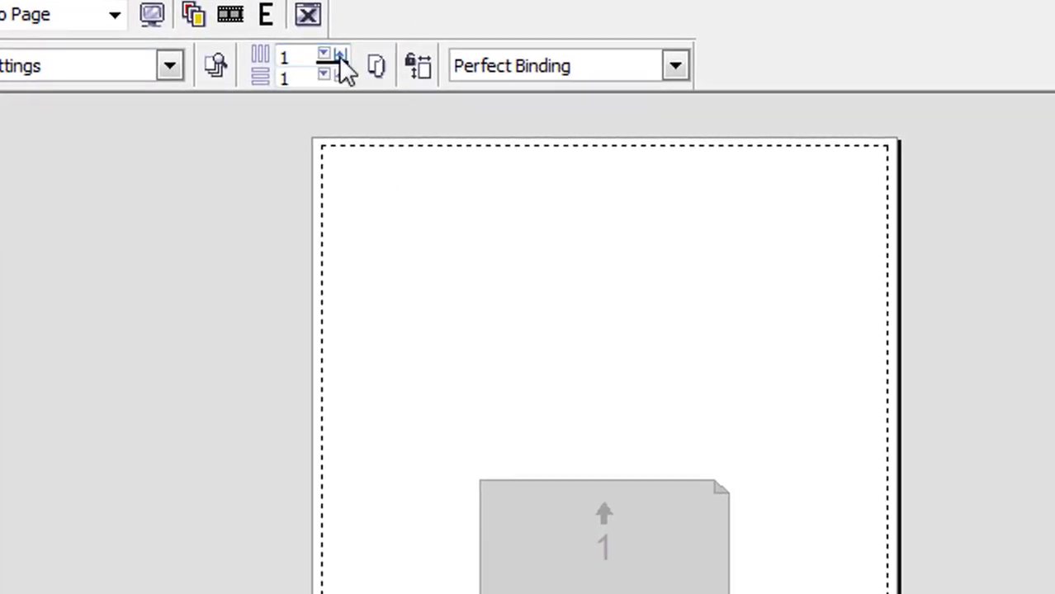
click(340, 54)
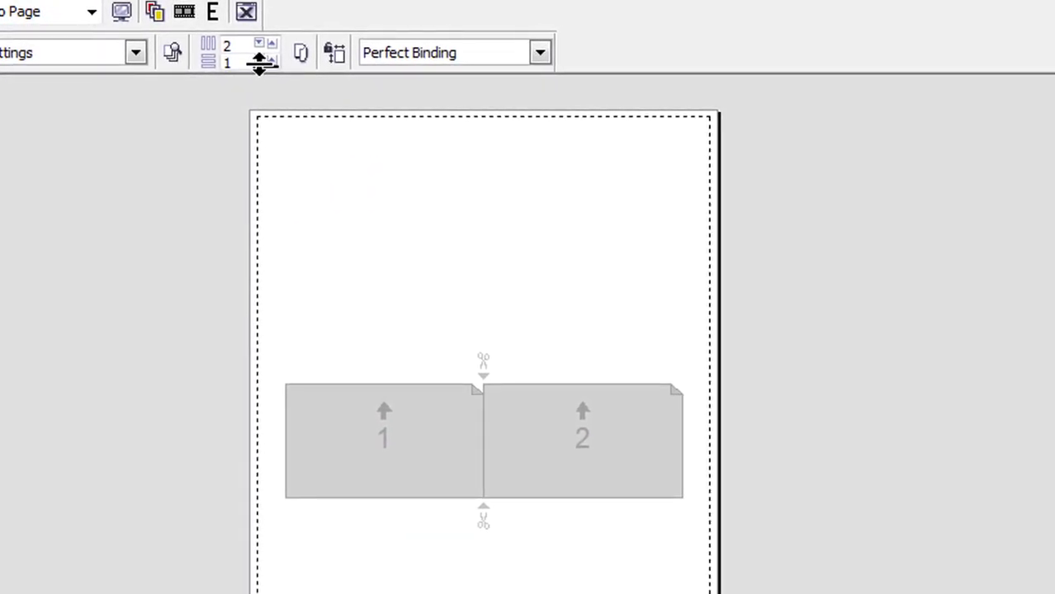
click(290, 64)
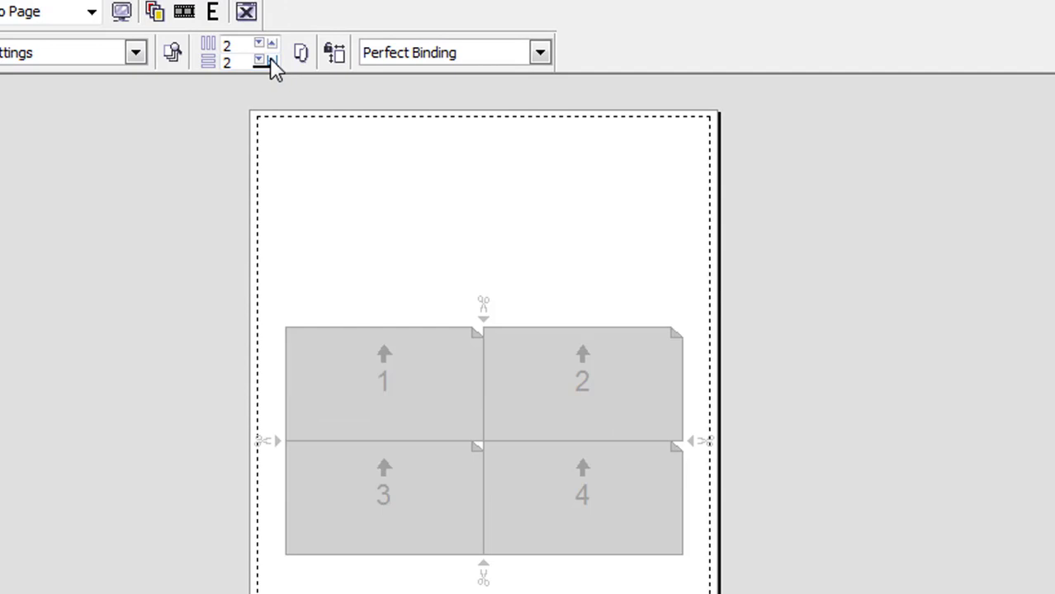
click(272, 60)
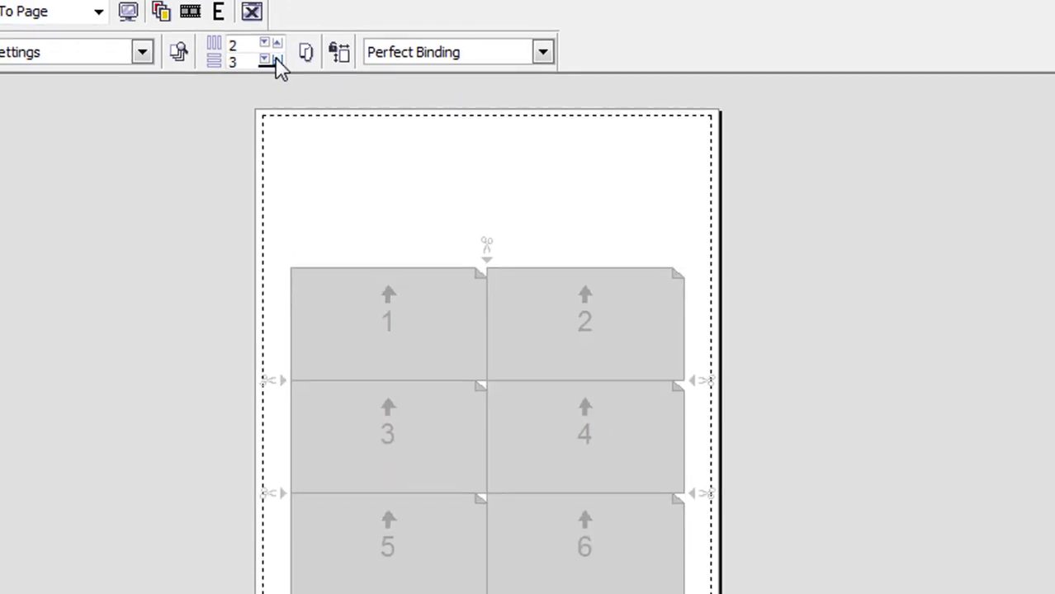
click(272, 60)
click(421, 44)
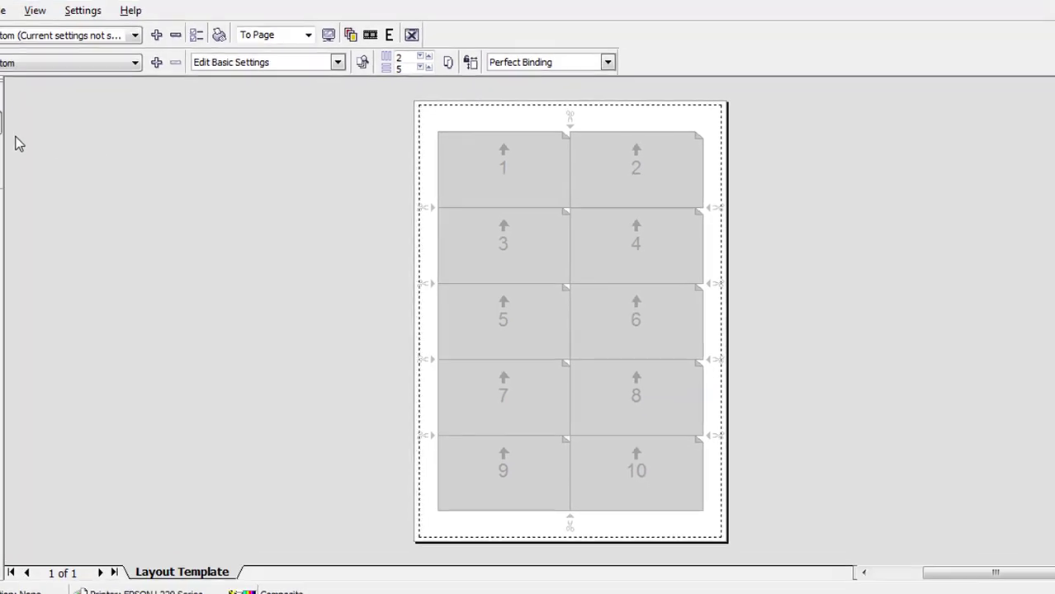
- Preview the imposed card pages and add crop marks around them with the Marks Placement tool
click(15, 106)
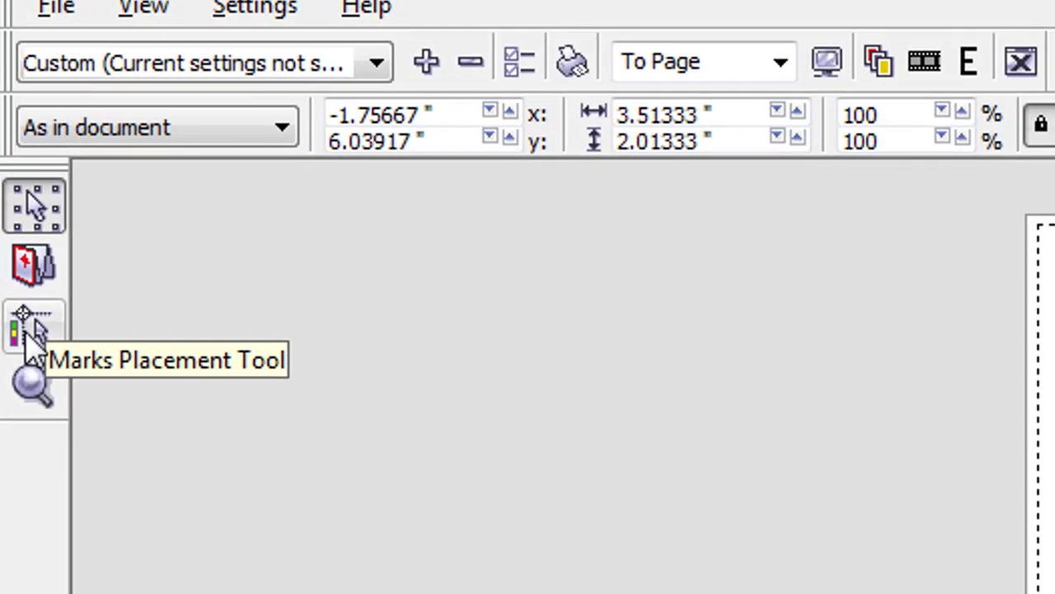
click(33, 330)
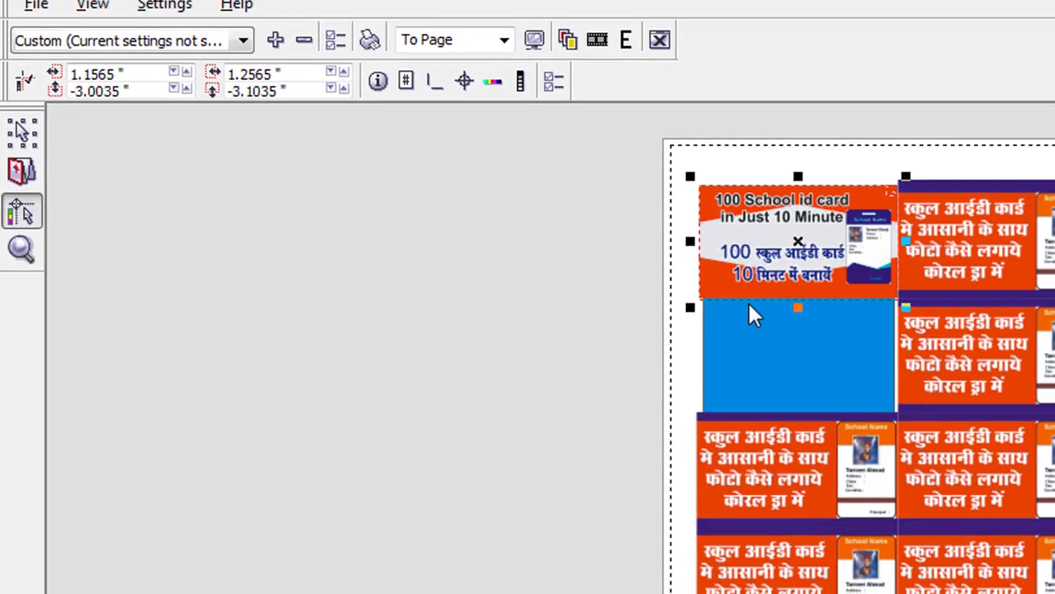
click(432, 83)
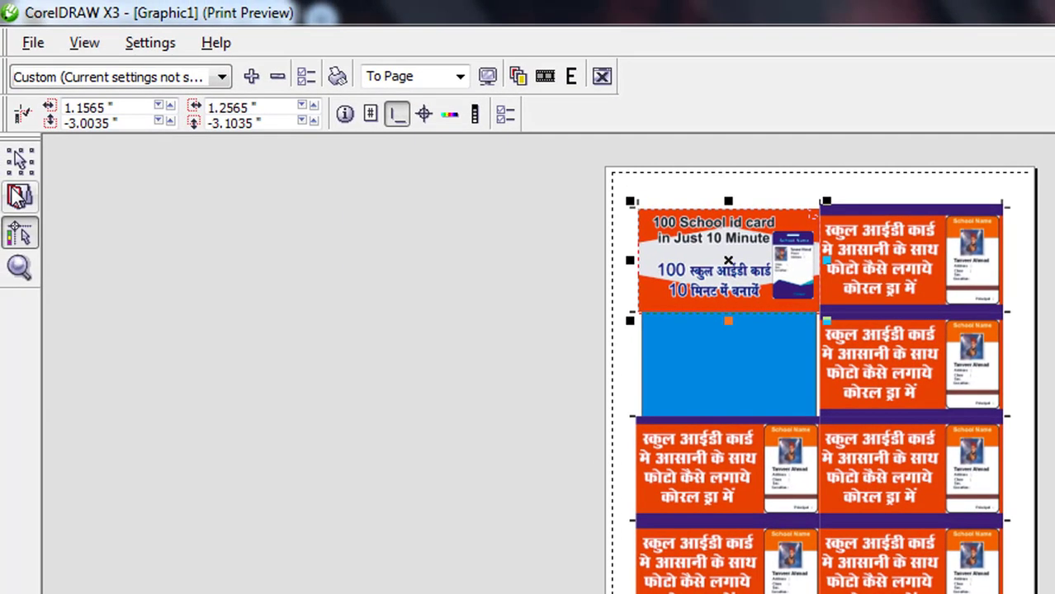
- Switch to the imposition layout and set the vertical gutter between the two card columns to 3 mm
click(20, 197)
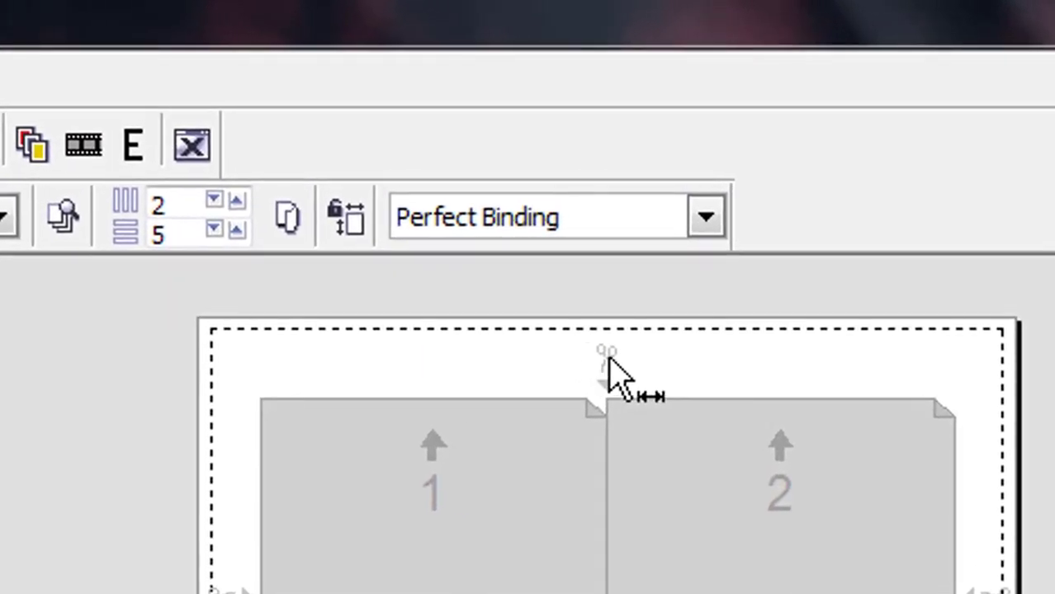
click(822, 190)
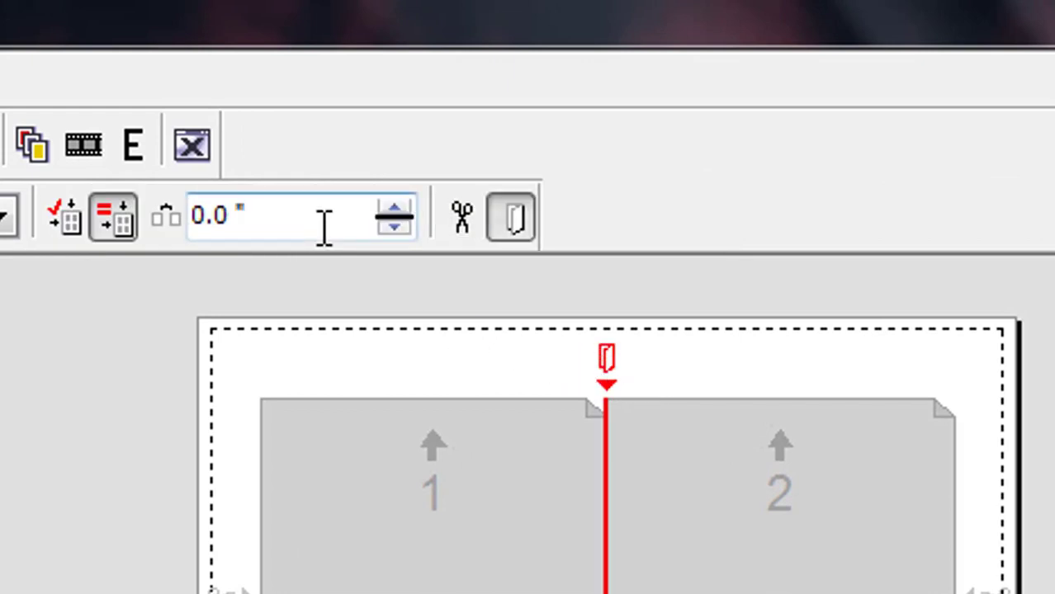
drag(323, 224, 167, 223)
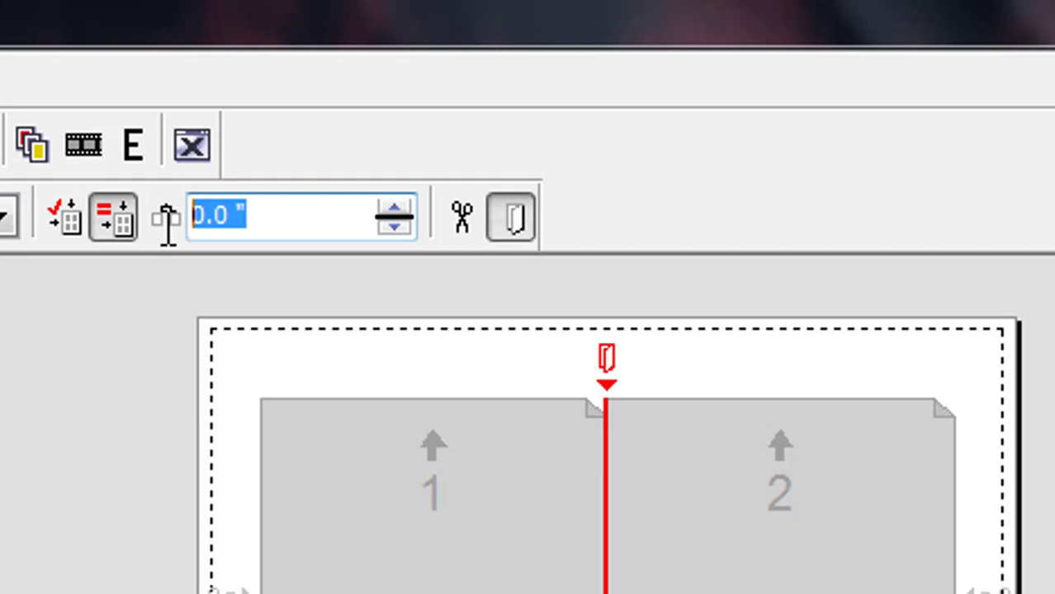
text(3)
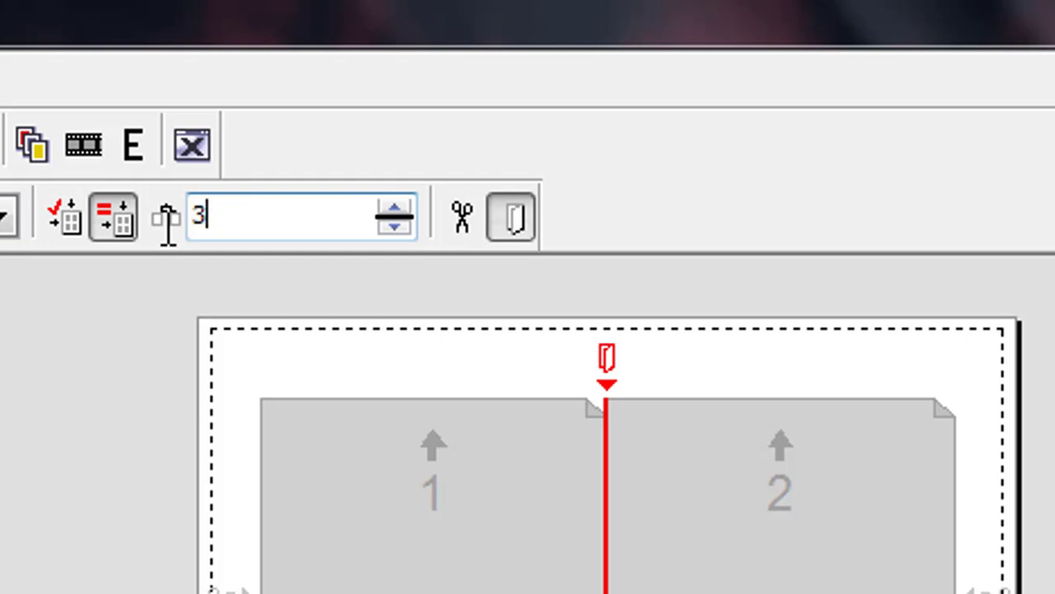
text(mm)
key(Return)
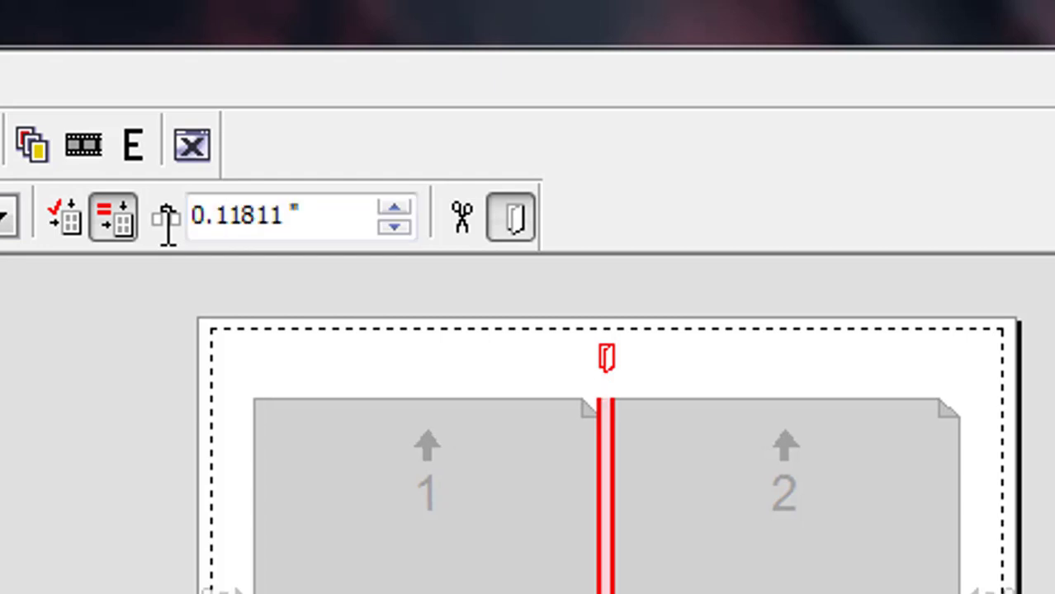
- Set the horizontal gutters between the card rows to 3 mm and deselect the gutter
click(518, 384)
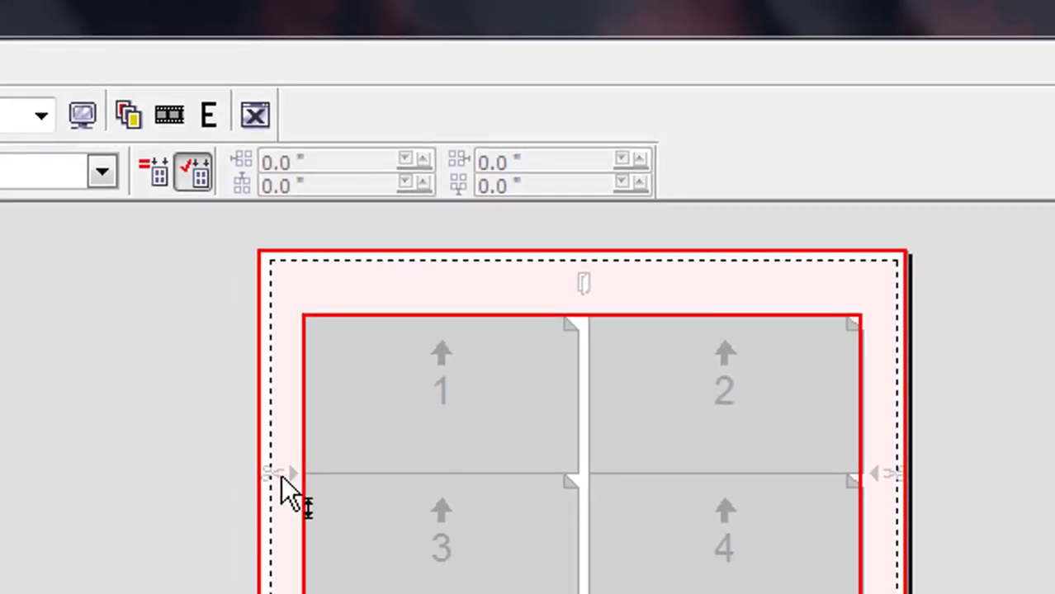
click(283, 479)
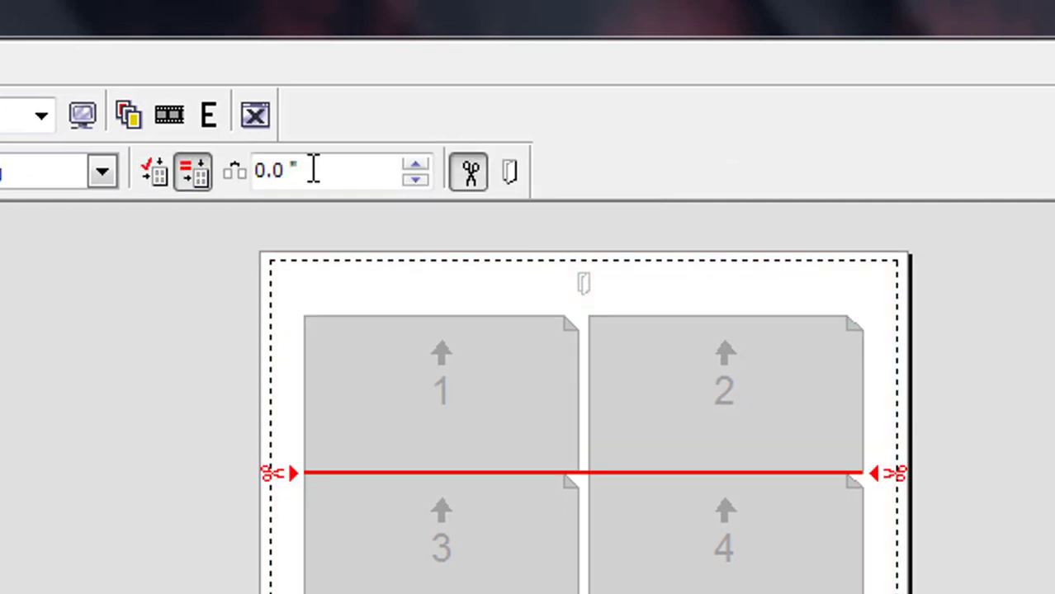
drag(323, 171, 259, 172)
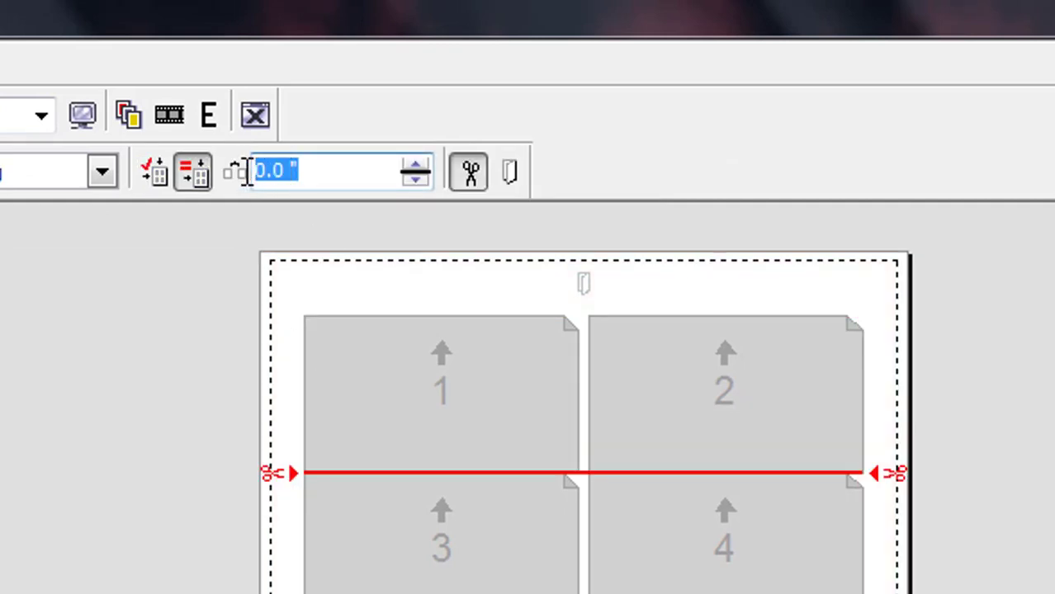
text(3mm)
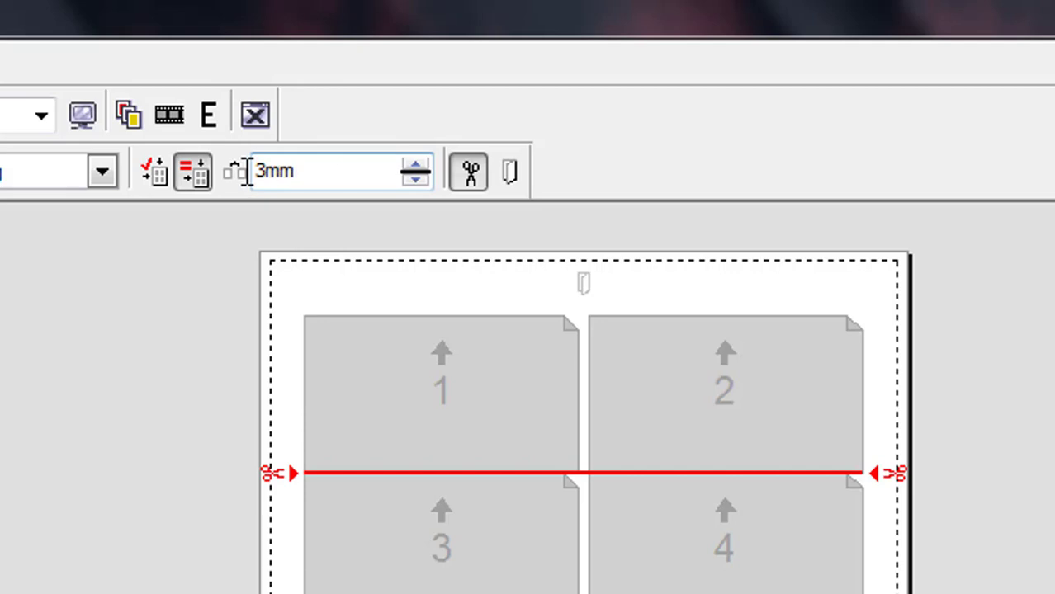
key(Return)
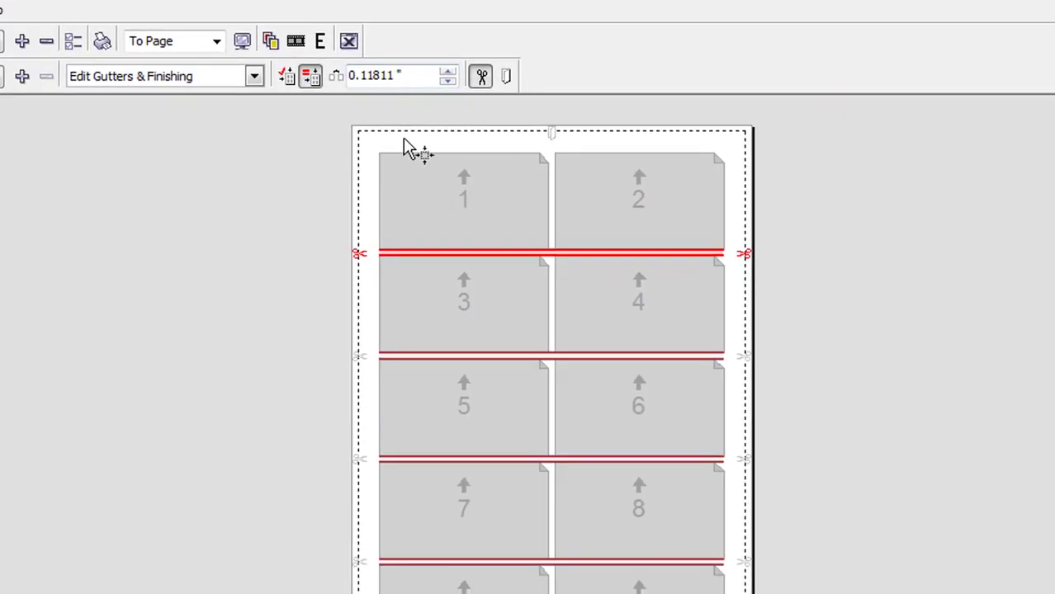
click(405, 149)
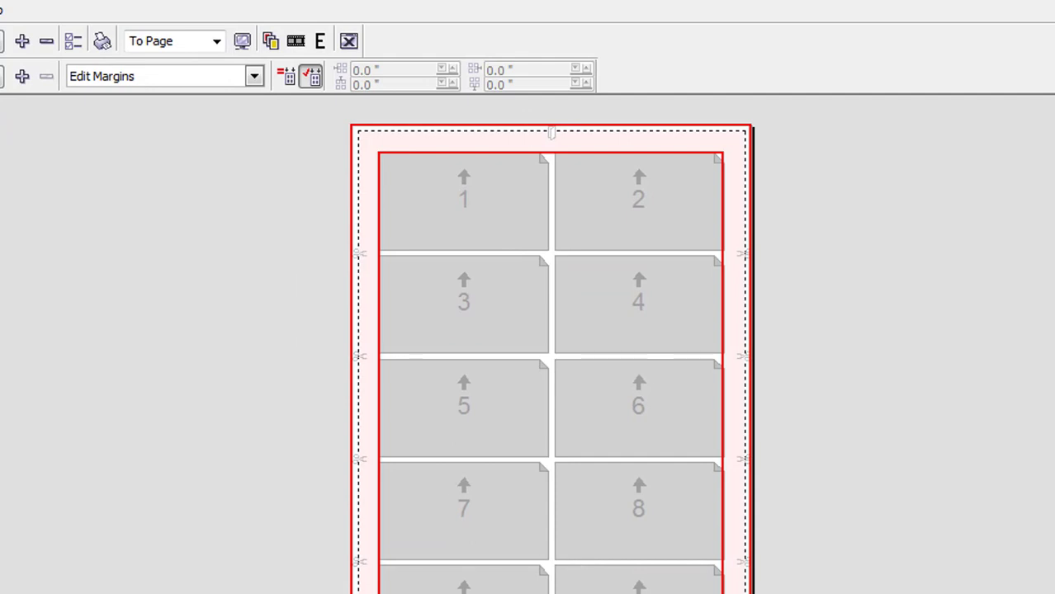
- Return to the card preview and check the imposed sheets on Signature 2 and Signature 3, ending on Signature 1
click(463, 202)
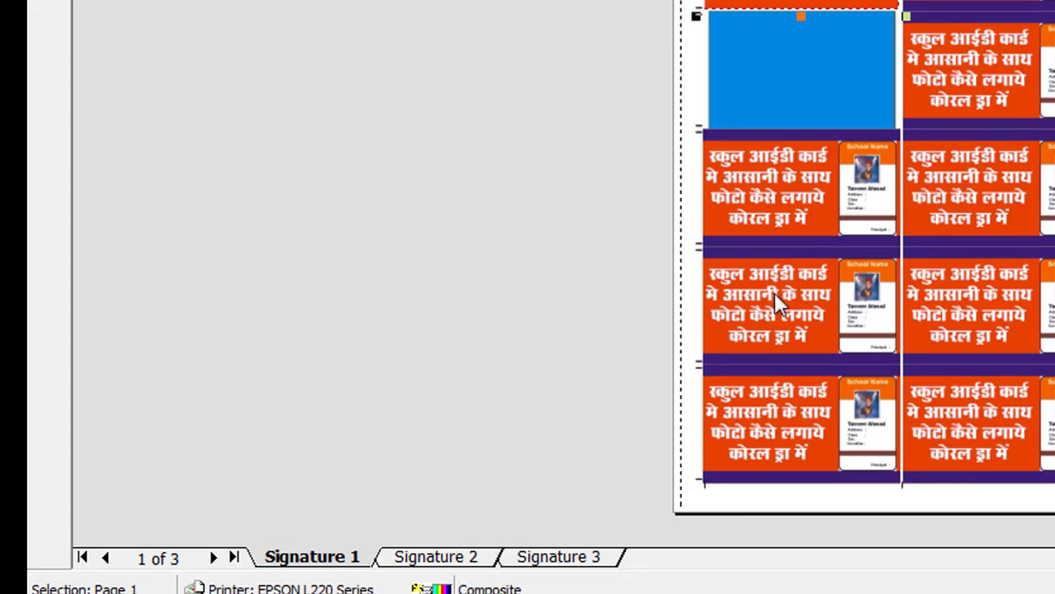
click(435, 561)
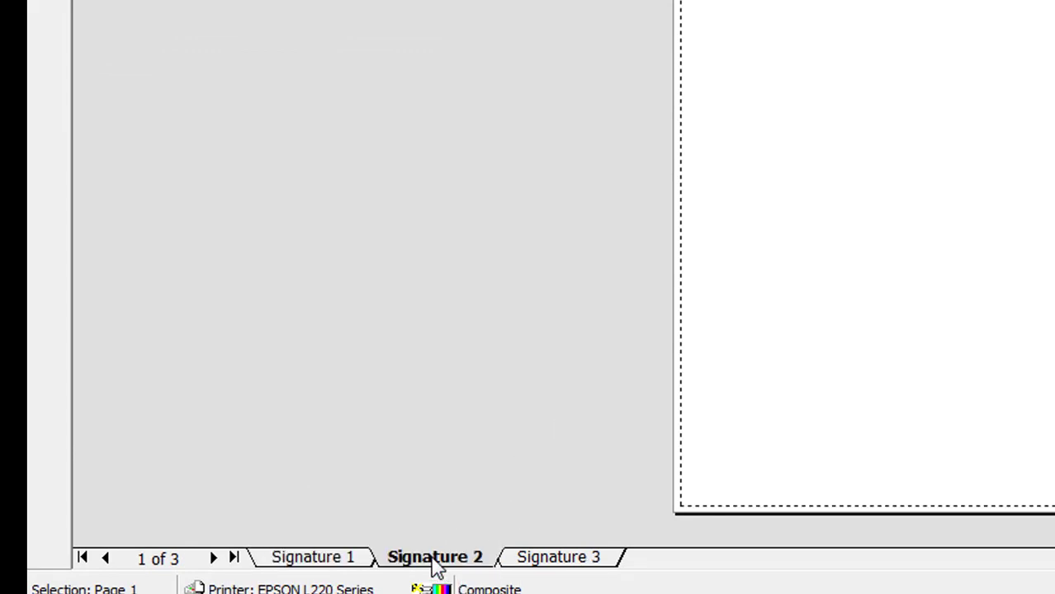
click(566, 563)
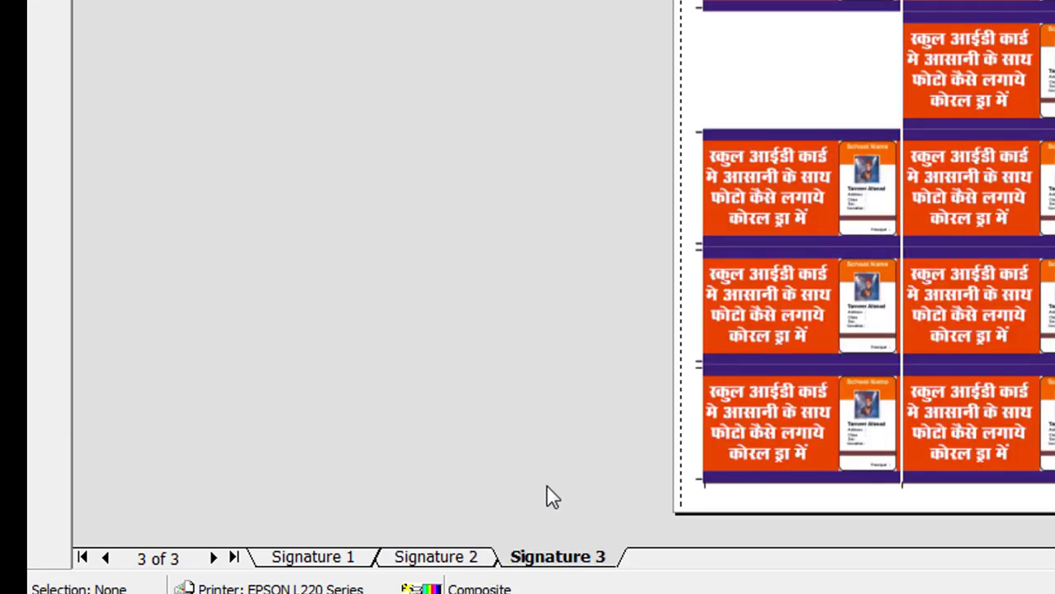
click(281, 562)
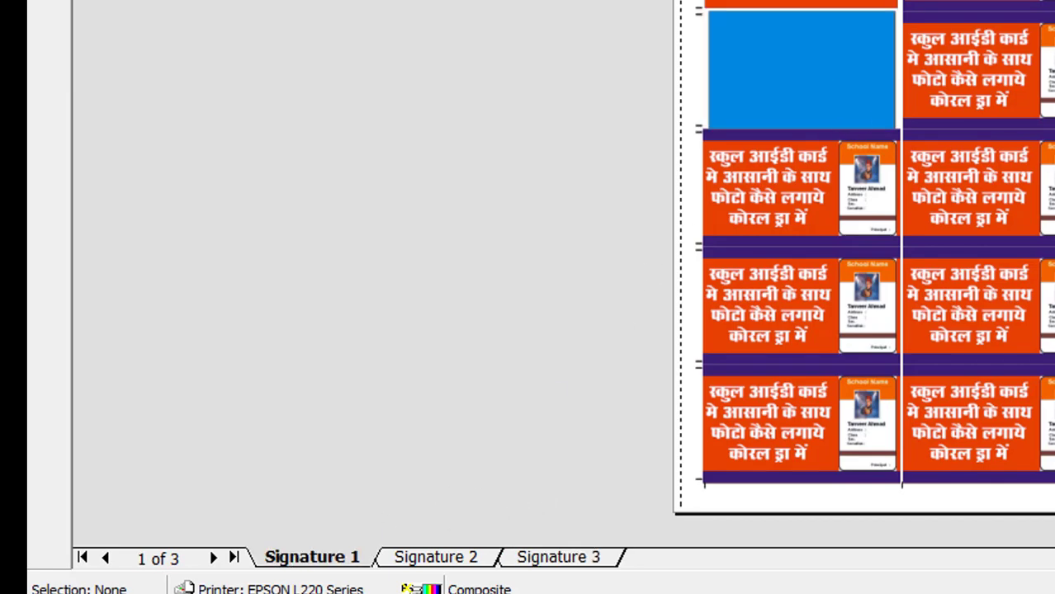